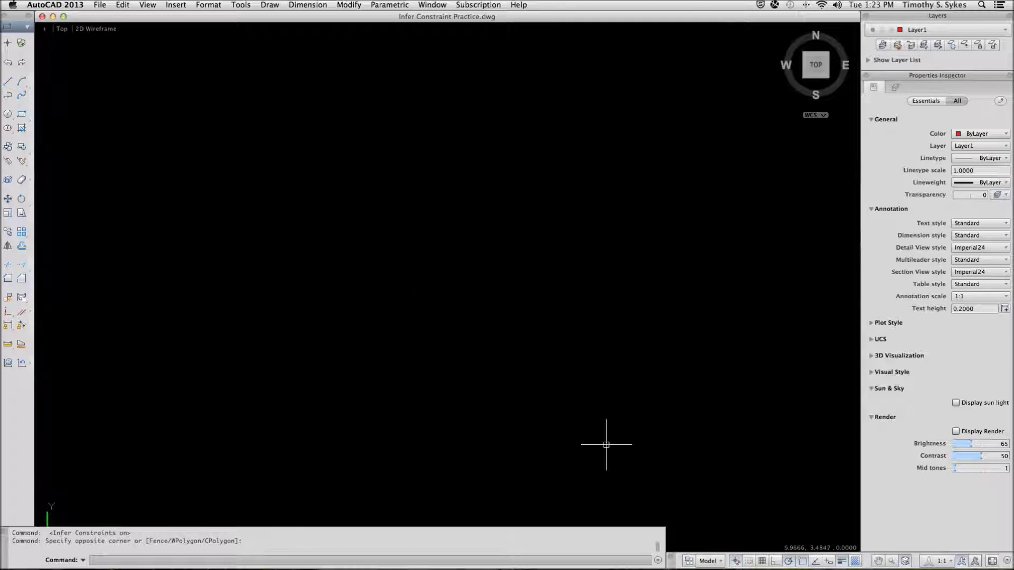
- Set polar tracking to 45-degree angle increments
{"action": "right_click", "coordinate": [802, 564]}
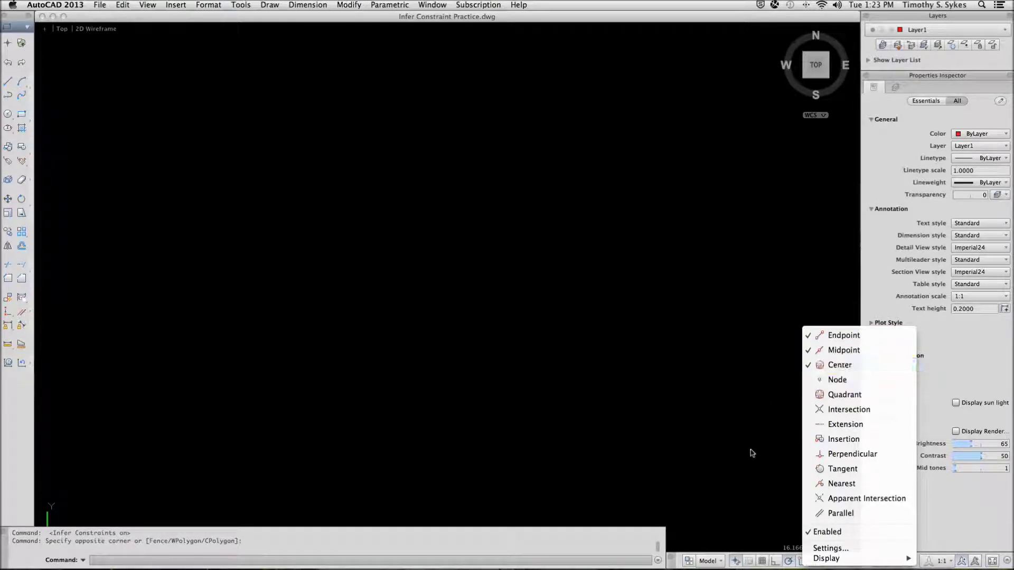
{"action": "left_click", "coordinate": [790, 563]}
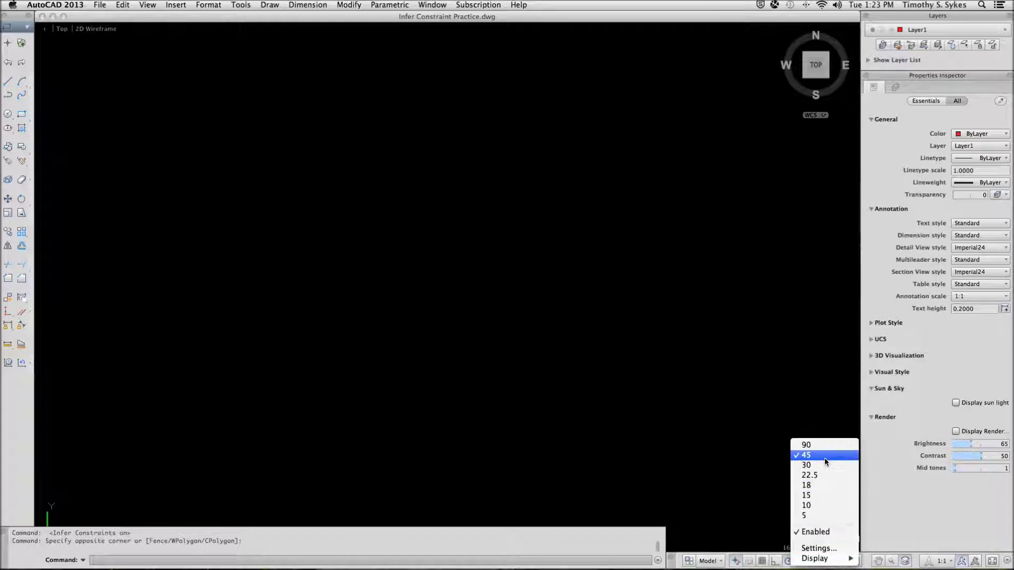
{"action": "left_click", "coordinate": [612, 388]}
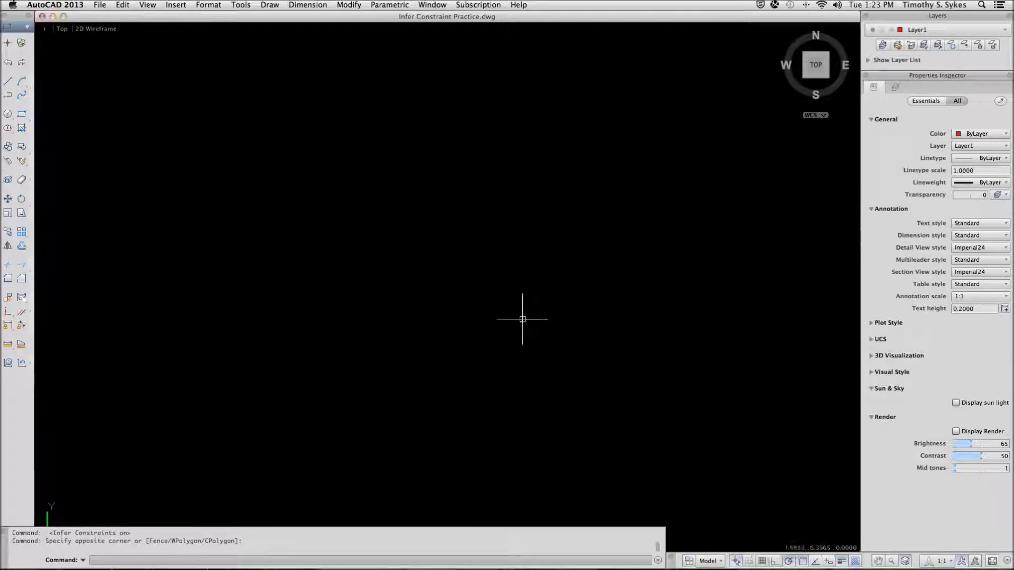
- Start a line at 1,2 and draw the 6-unit base, a 3-unit 45° segment and a 2-unit segment left
{"action": "type", "text": "l"}
{"action": "key", "text": "Return"}
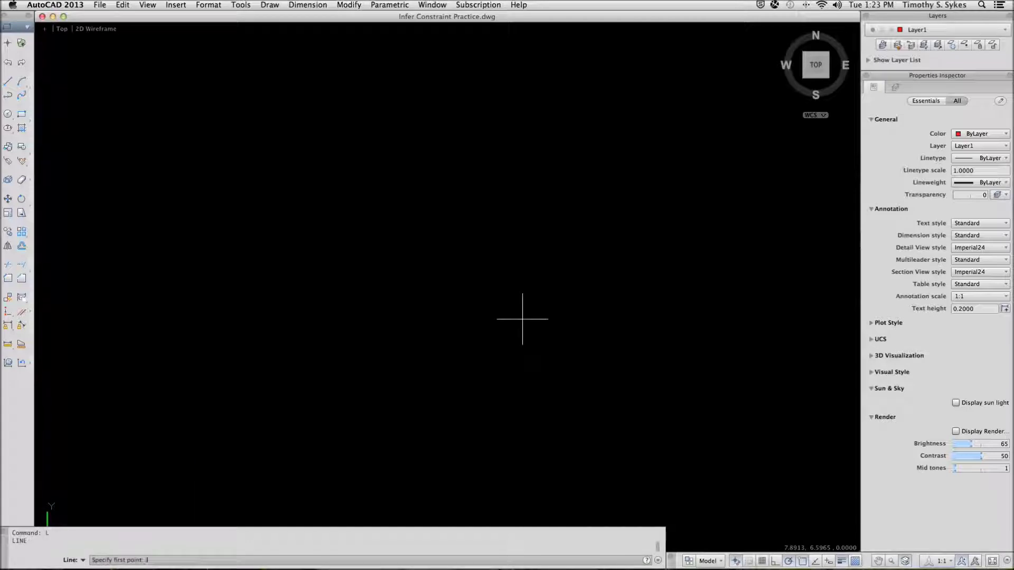
{"action": "type", "text": "1,2"}
{"action": "key", "text": "Return"}
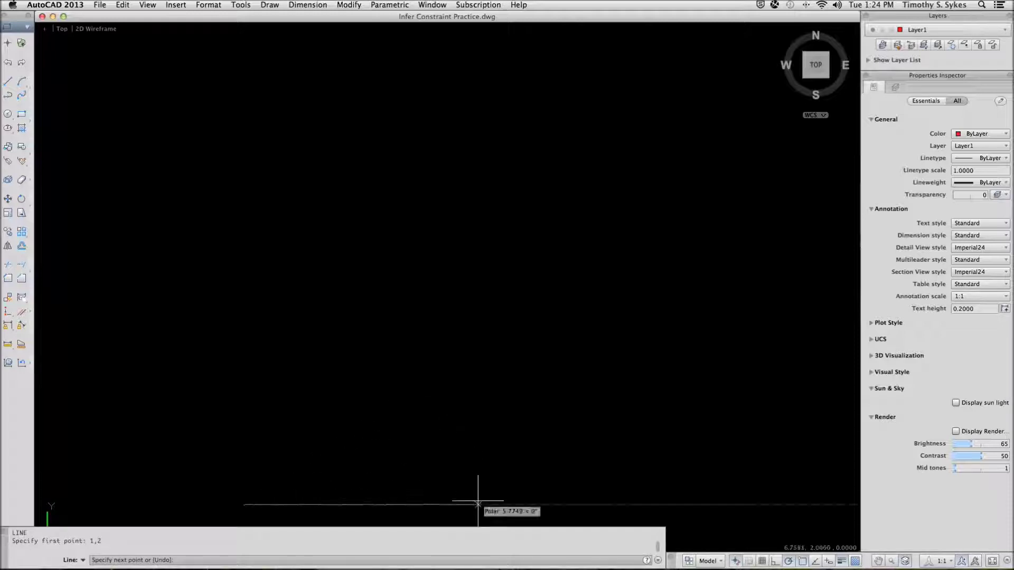
{"action": "key", "text": "Return"}
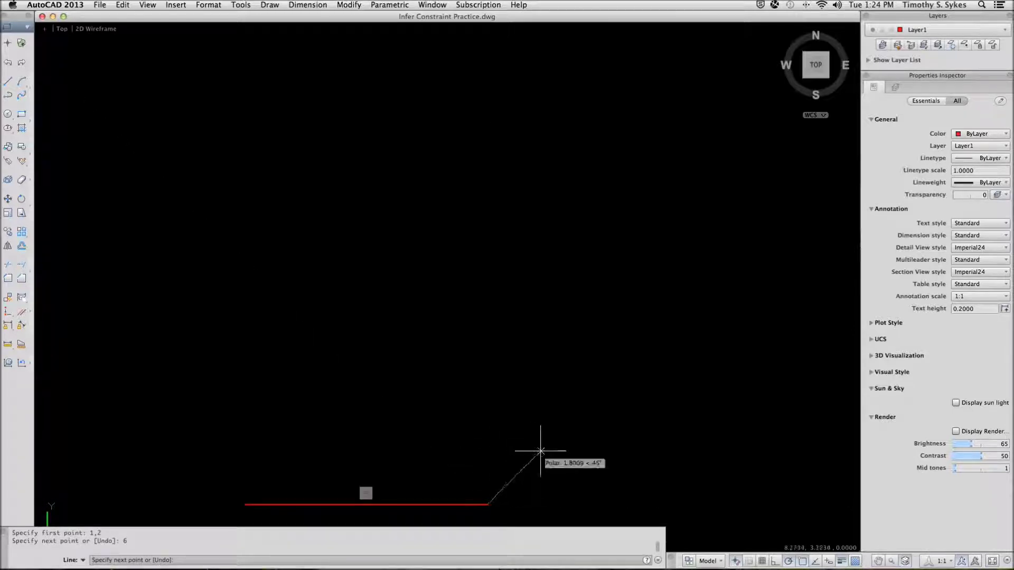
{"action": "type", "text": "3"}
{"action": "key", "text": "Return"}
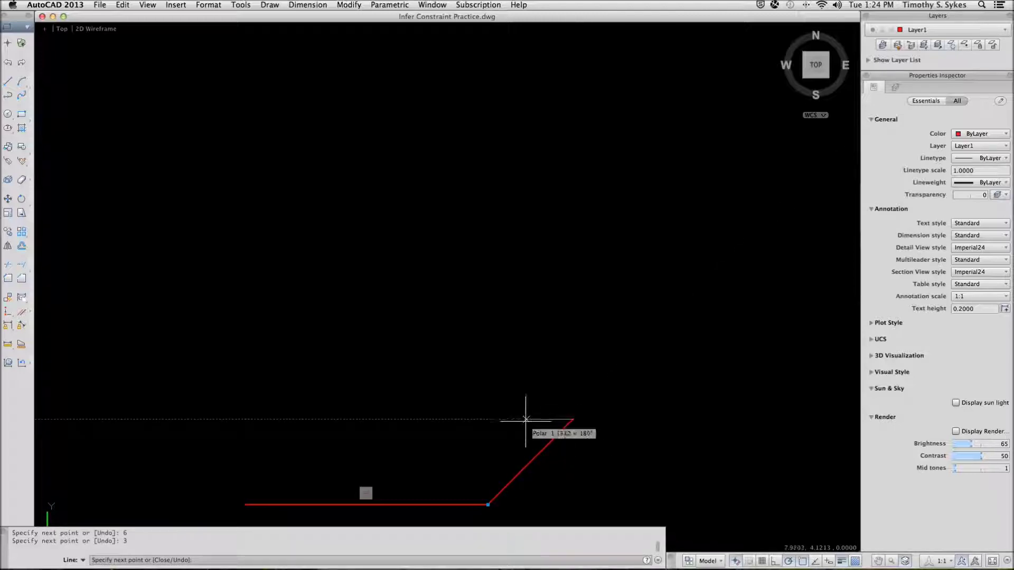
{"action": "type", "text": "2"}
{"action": "key", "text": "Return"}
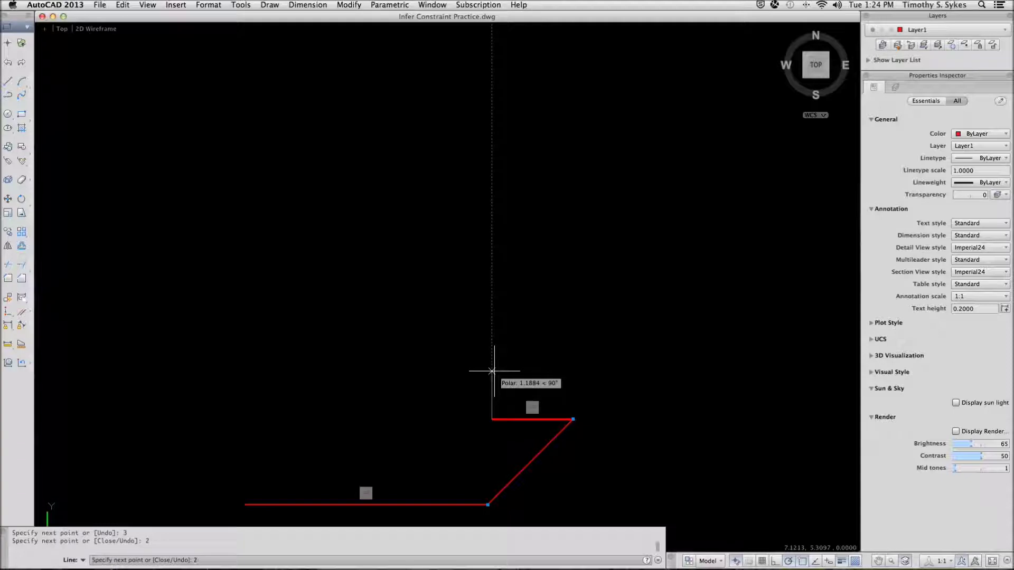
- Continue the profile with 2 up, 2 left, 1.5 down, 4 left and a final 3 at 225°
{"action": "type", "text": "2"}
{"action": "key", "text": "Return"}
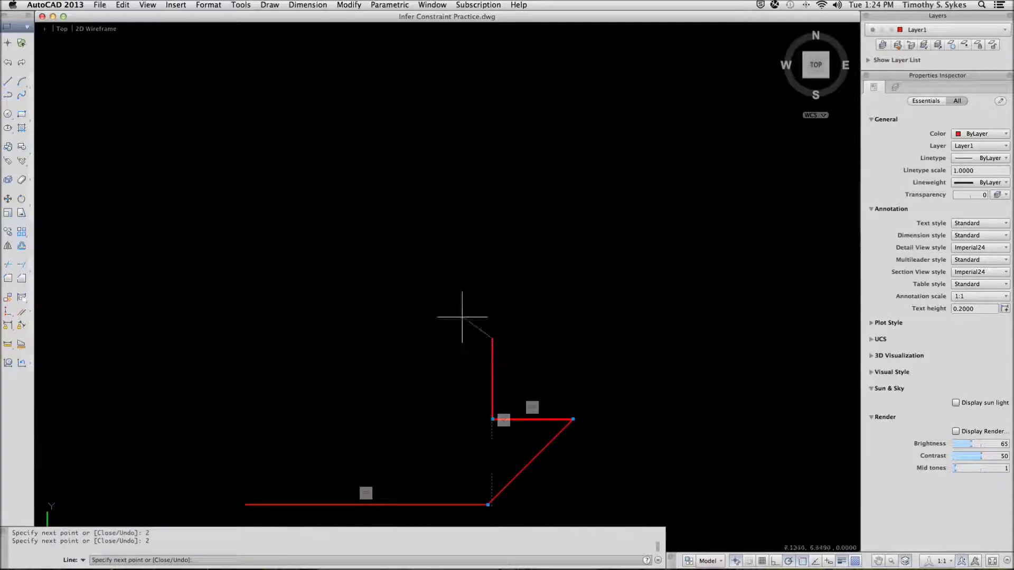
{"action": "type", "text": "2"}
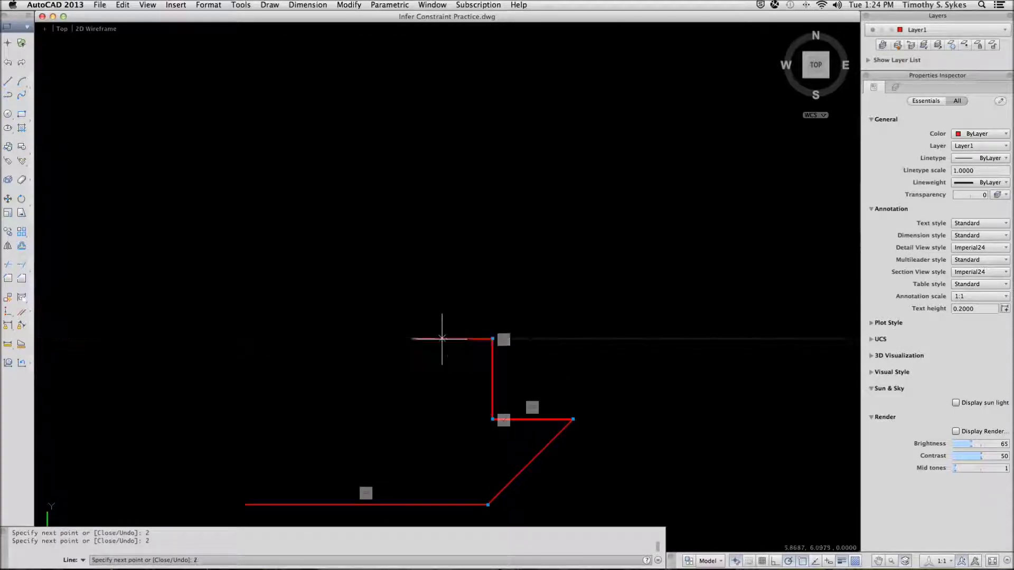
{"action": "key", "text": "Return"}
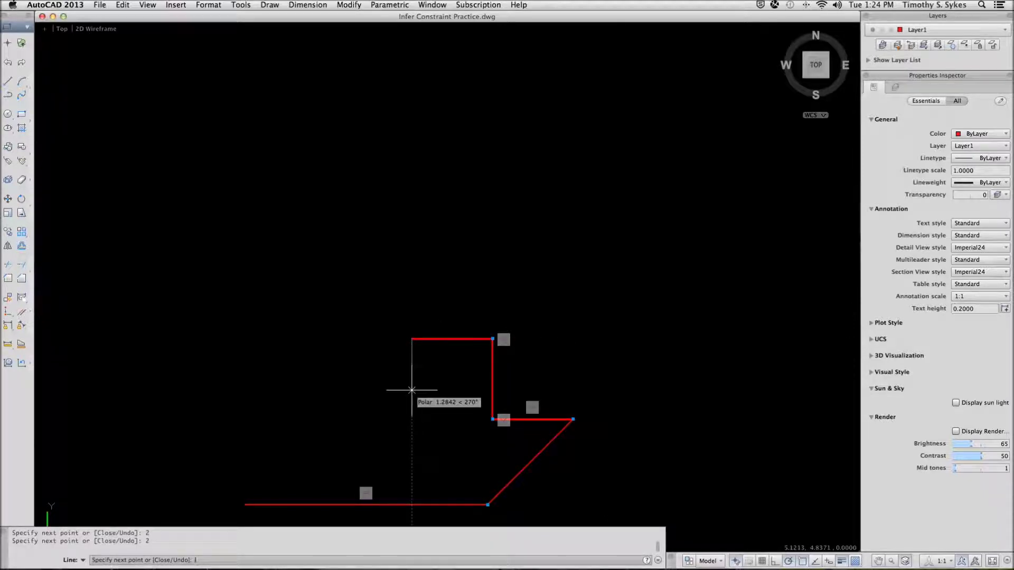
{"action": "key", "text": "Return"}
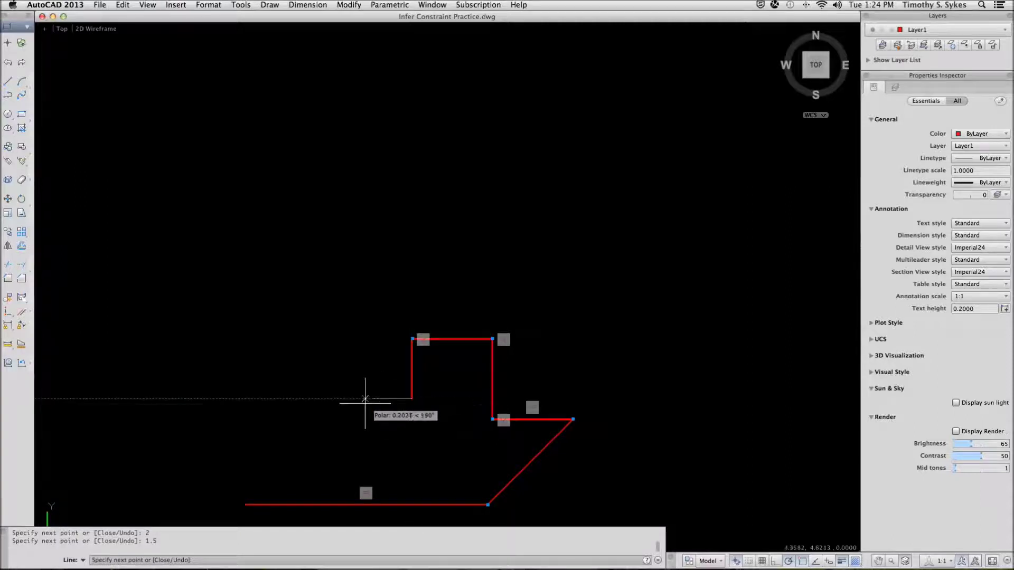
{"action": "type", "text": "4"}
{"action": "key", "text": "Return"}
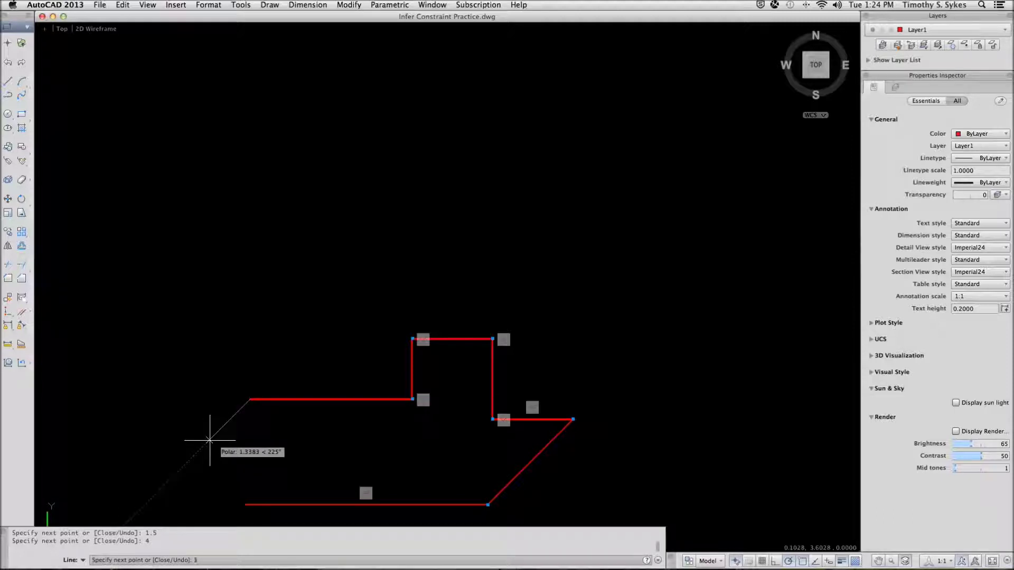
{"action": "type", "text": "3"}
{"action": "key", "text": "Return"}
{"action": "key", "text": "Return"}
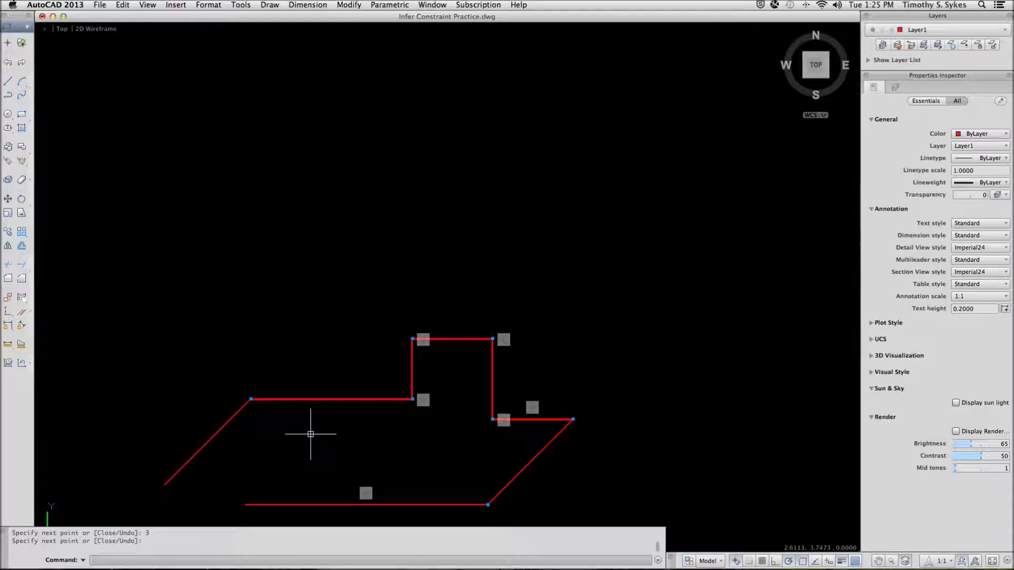
{"action": "key", "text": "Escape"}
{"action": "left_click", "coordinate": [454, 339]}
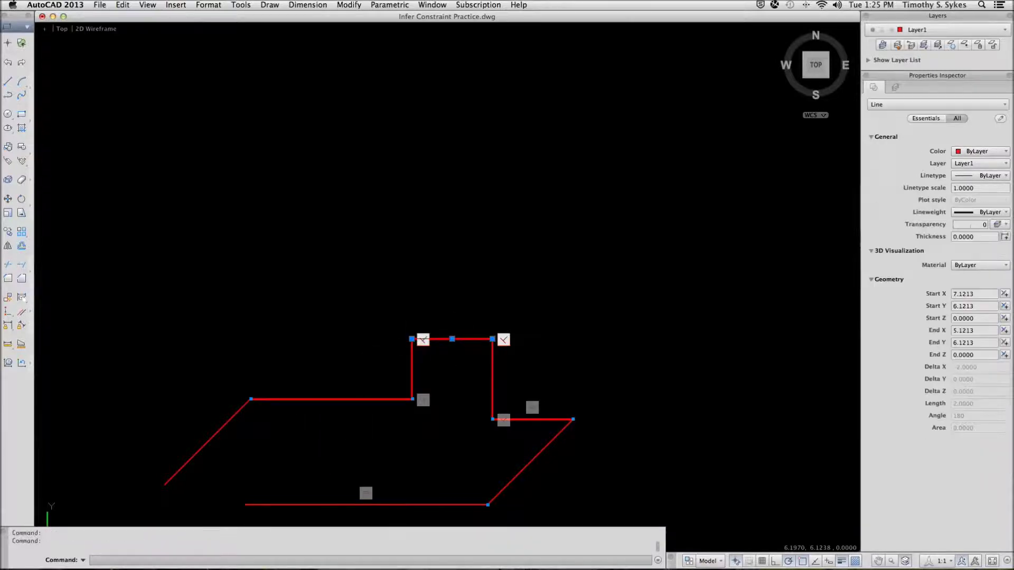
{"action": "left_click", "coordinate": [452, 338]}
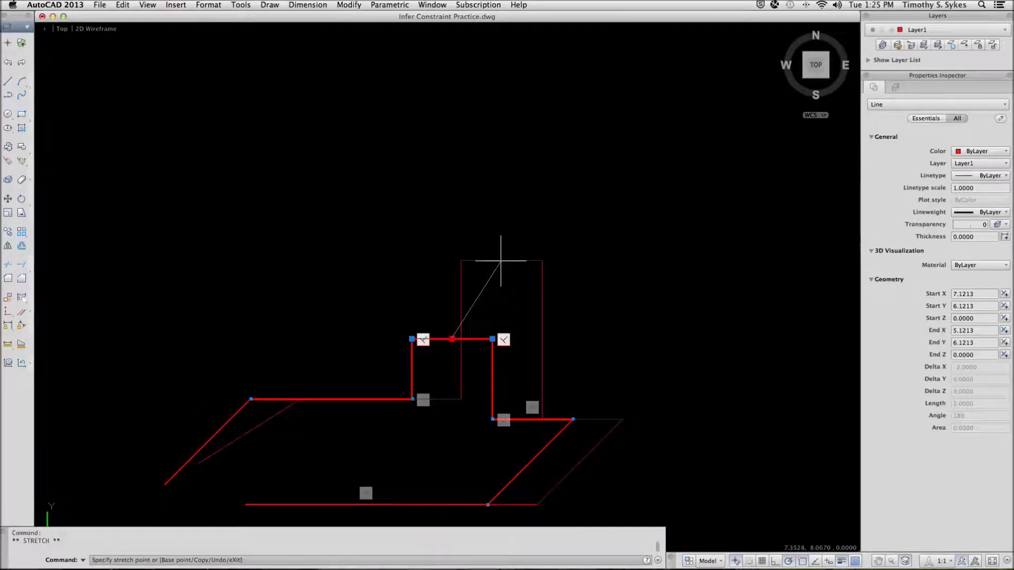
{"action": "key", "text": "Escape"}
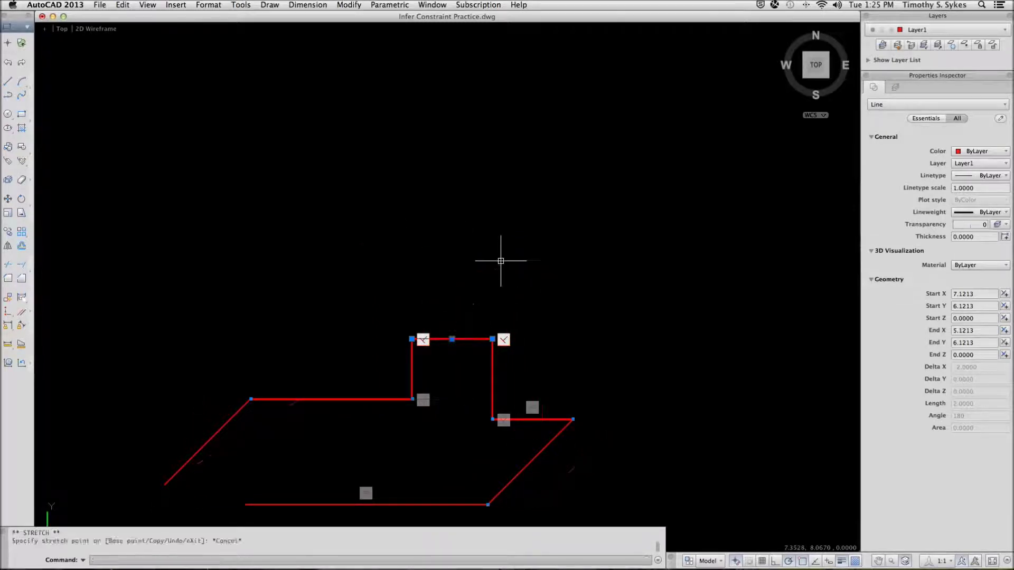
{"action": "key", "text": "Escape"}
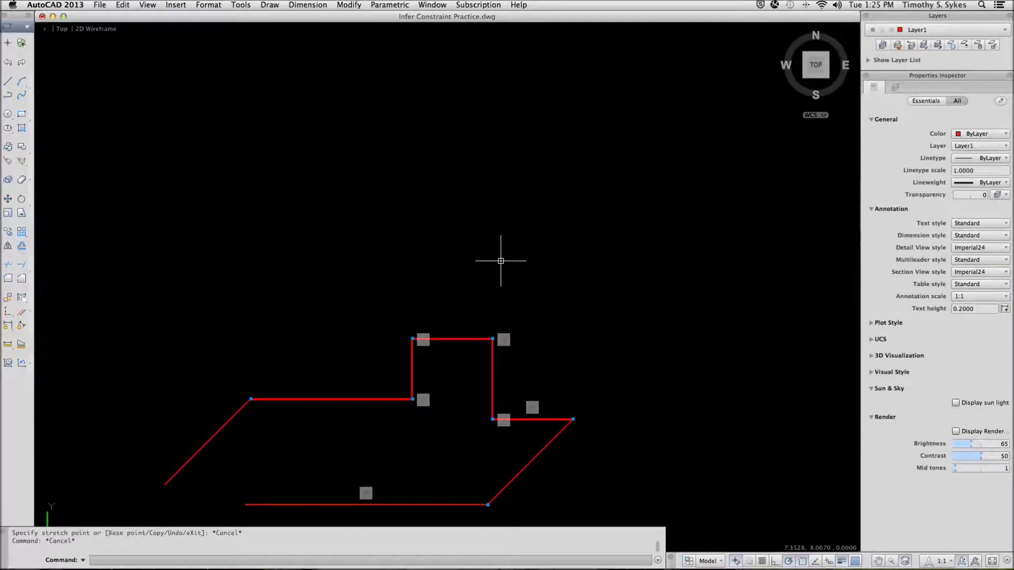
- Draw a line from the step's inner corner using the Parallel snap to match the 225° left edge
{"action": "type", "text": "L"}
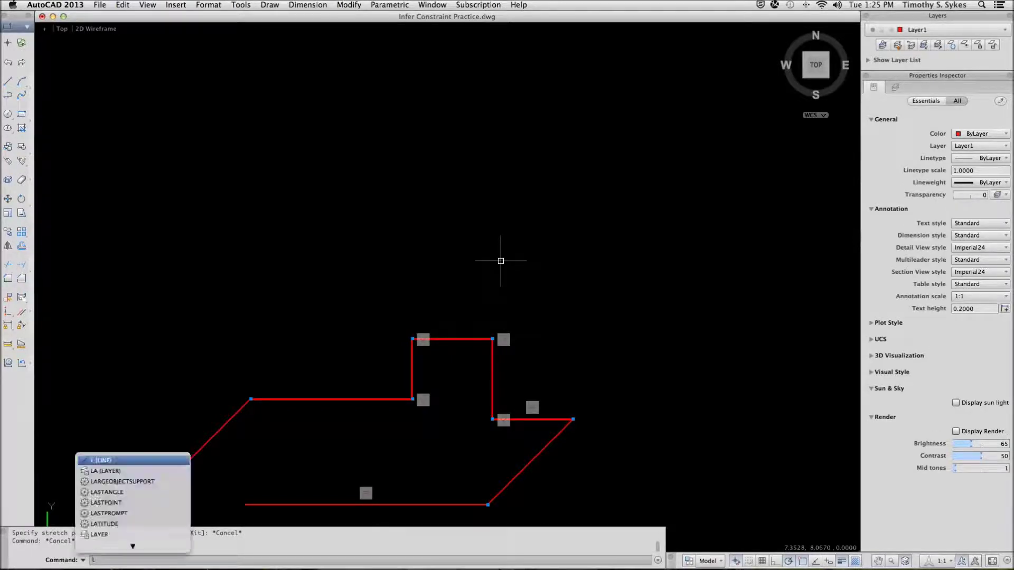
{"action": "key", "text": "Return"}
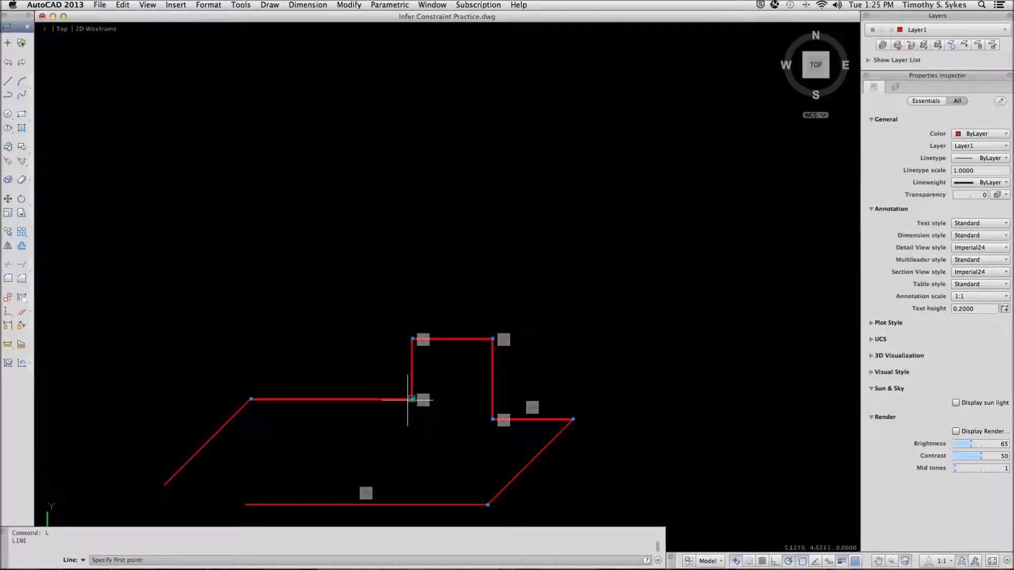
{"action": "left_click", "coordinate": [412, 399]}
{"action": "right_click", "coordinate": [402, 409], "text": "shift"}
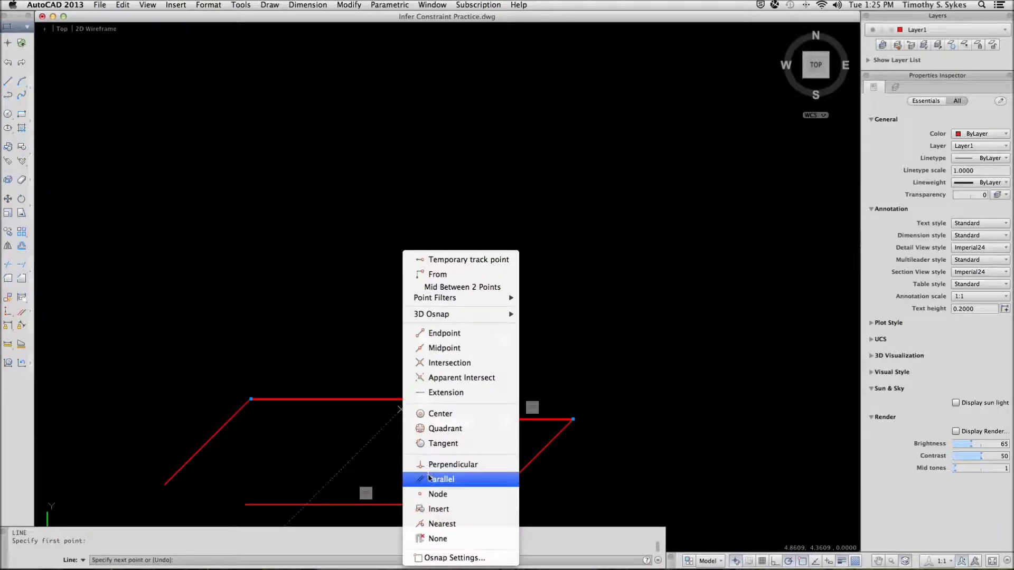
{"action": "left_click", "coordinate": [429, 479]}
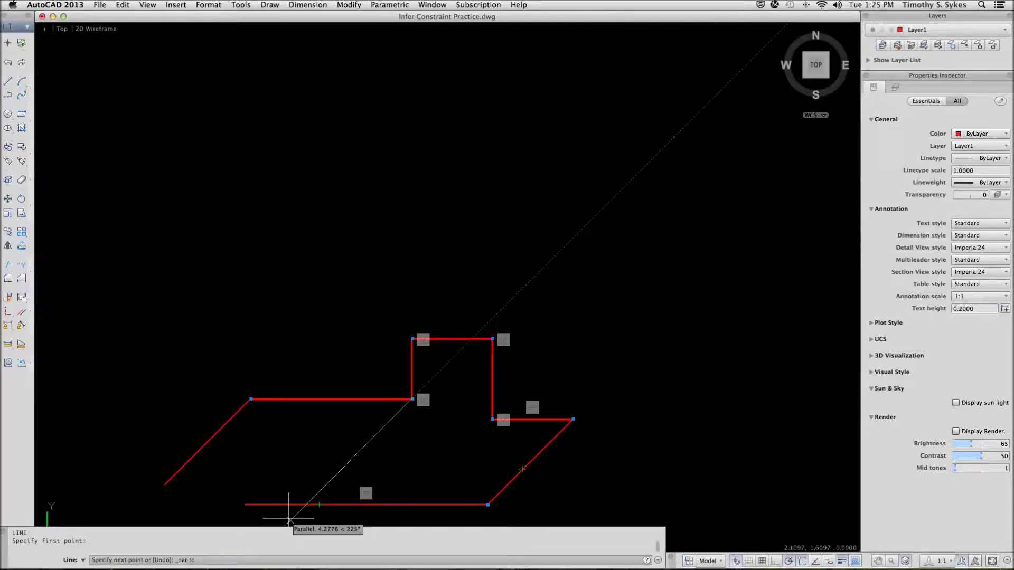
{"action": "left_click", "coordinate": [289, 520]}
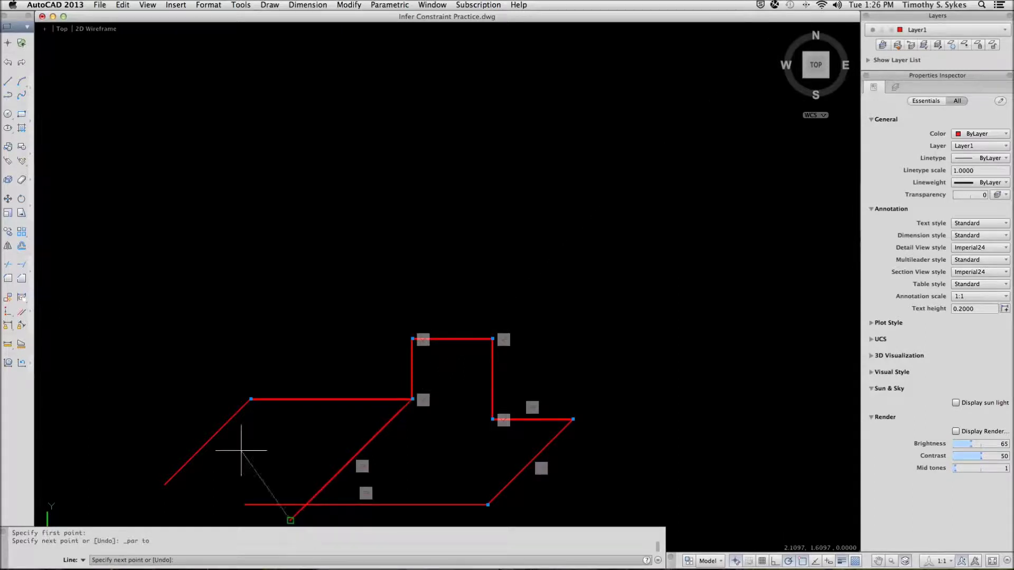
{"action": "key", "text": "Return"}
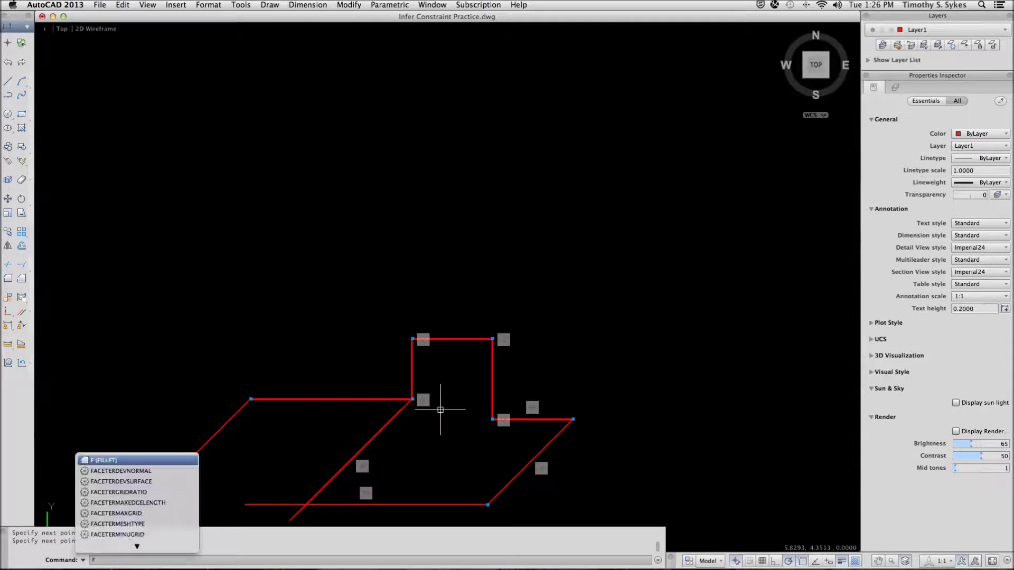
- Set the fillet radius to 0.75 and round the step's top-right corner
{"action": "key", "text": "Return"}
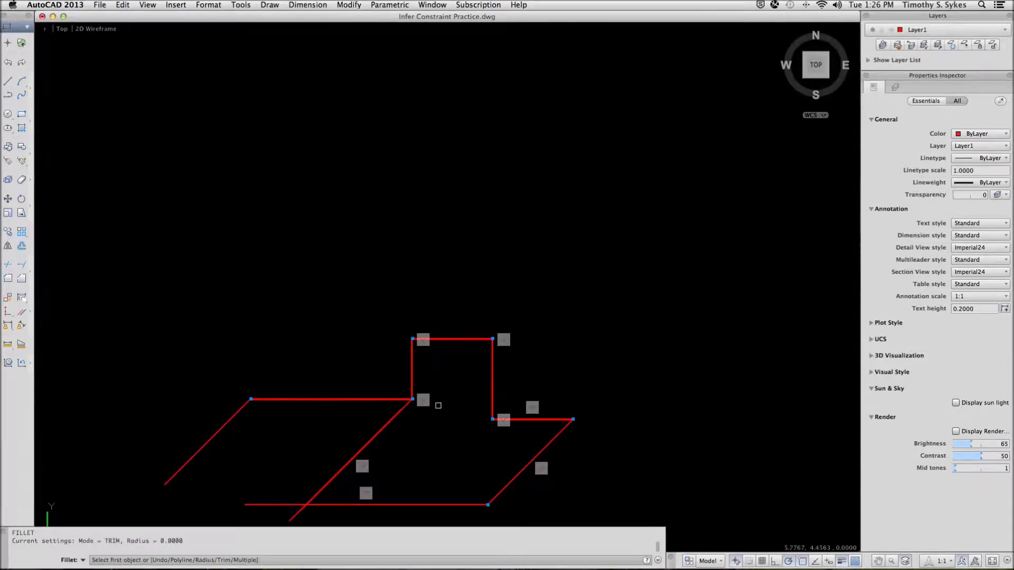
{"action": "type", "text": "r"}
{"action": "key", "text": "Return"}
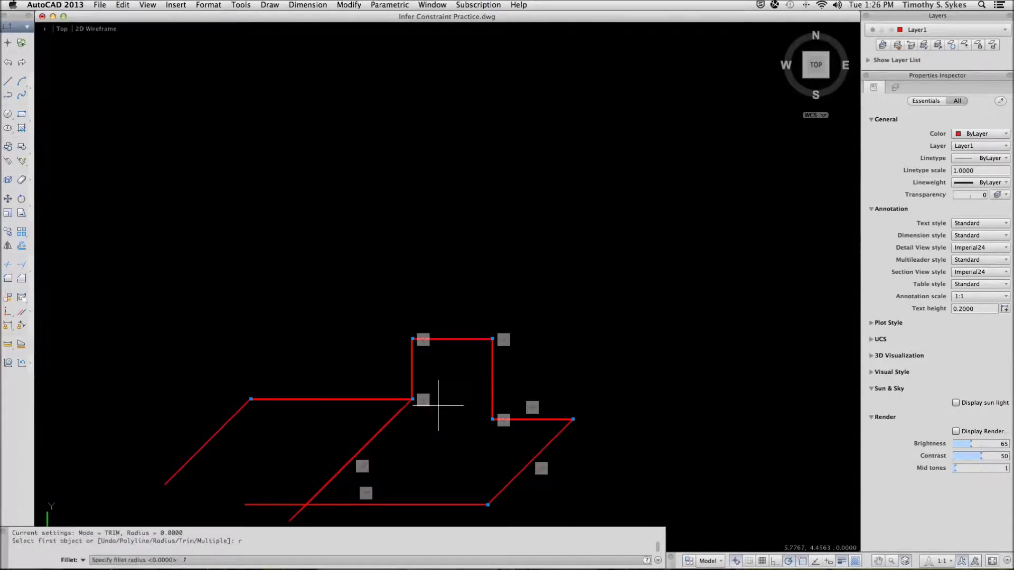
{"action": "type", "text": ".75"}
{"action": "key", "text": "Return"}
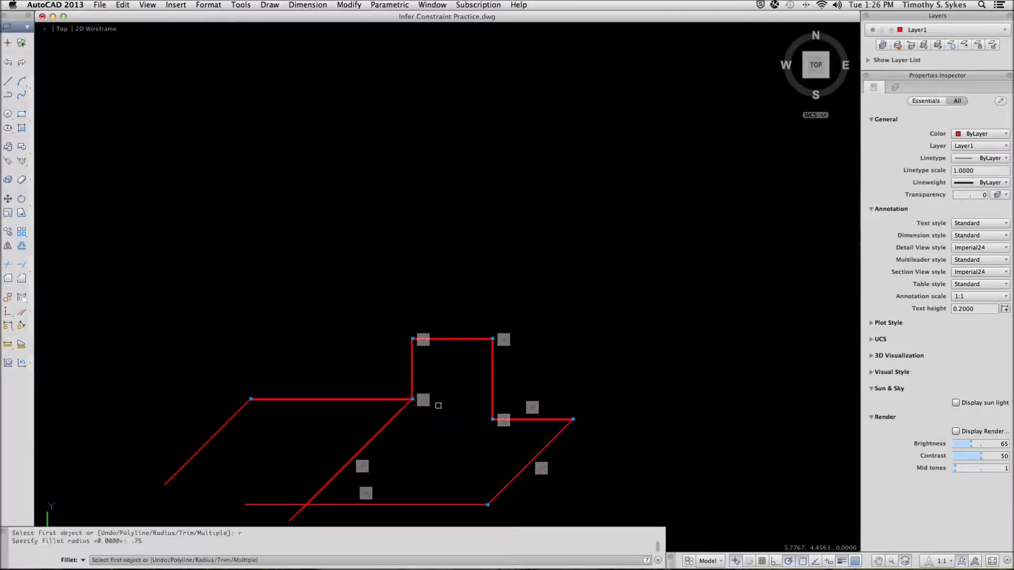
{"action": "left_click", "coordinate": [491, 376]}
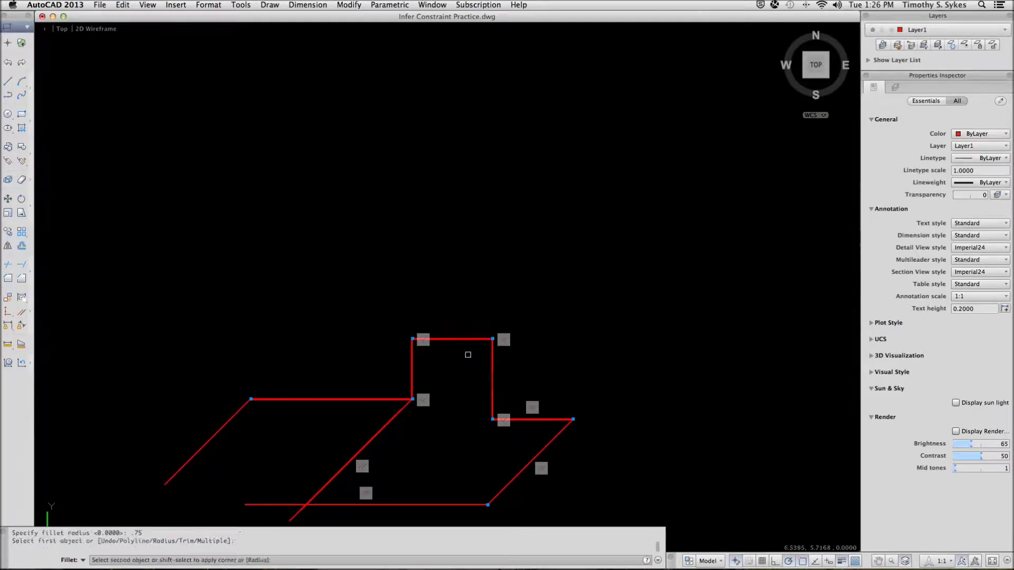
{"action": "left_click", "coordinate": [473, 339]}
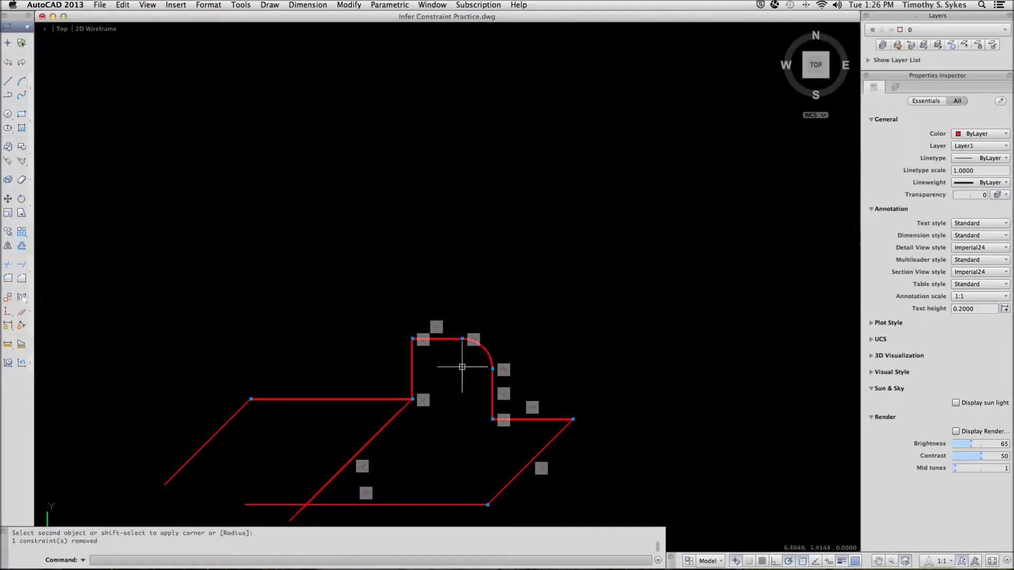
- Fillet the step's top-left corner between the top and left vertical lines
{"action": "key", "text": "Return"}
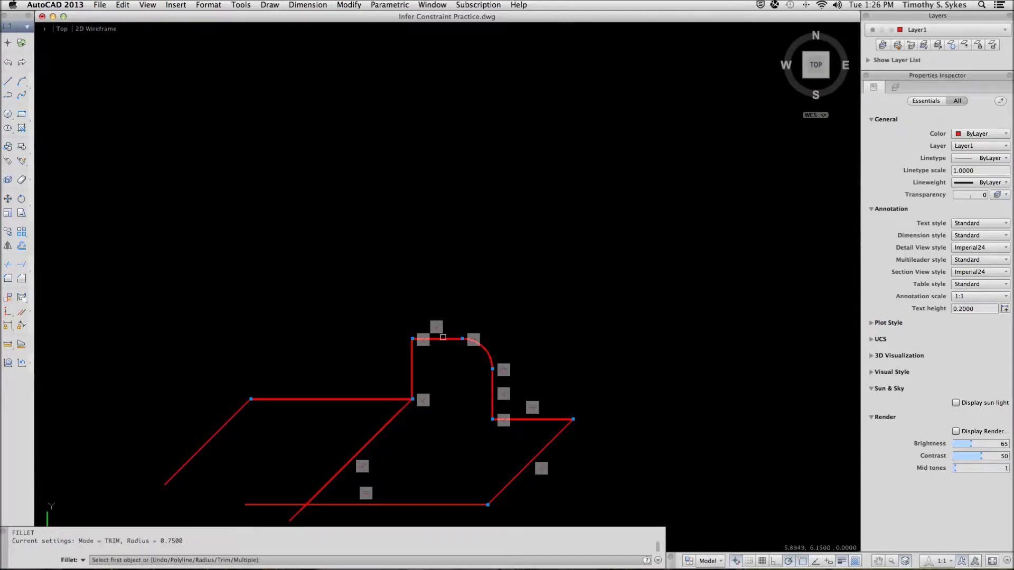
{"action": "left_click", "coordinate": [443, 338]}
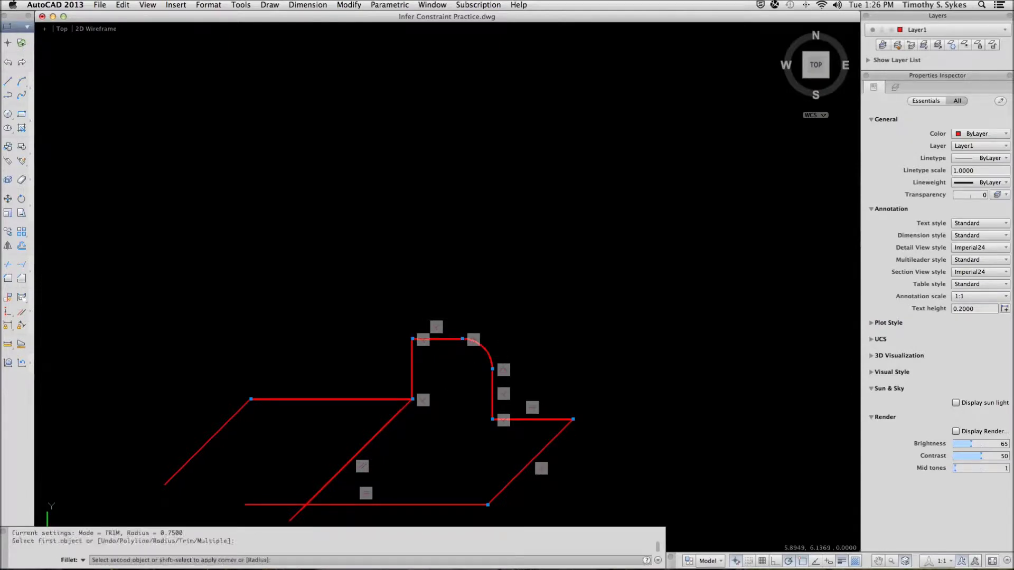
{"action": "left_click", "coordinate": [401, 366]}
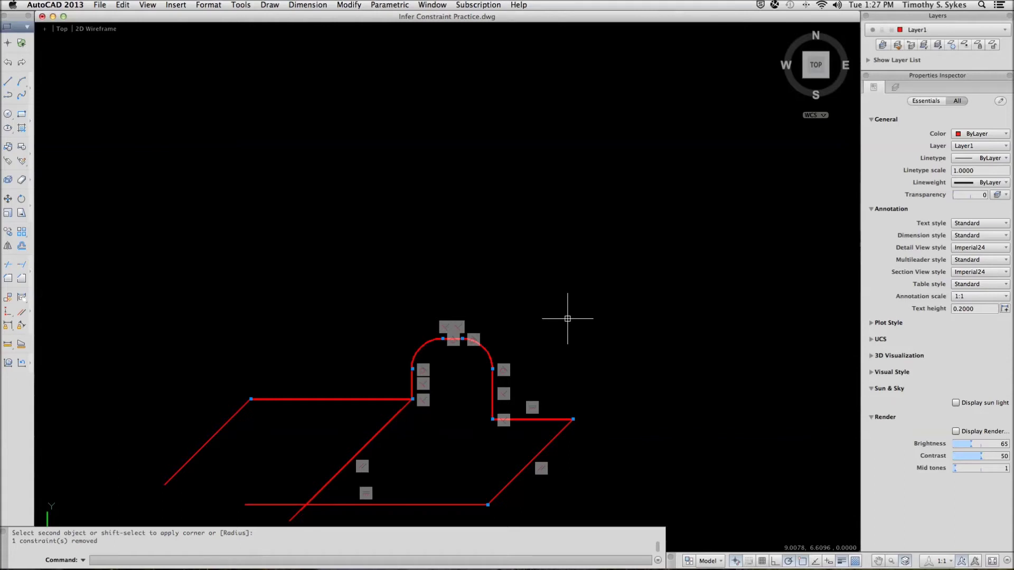
{"action": "left_click", "coordinate": [747, 554]}
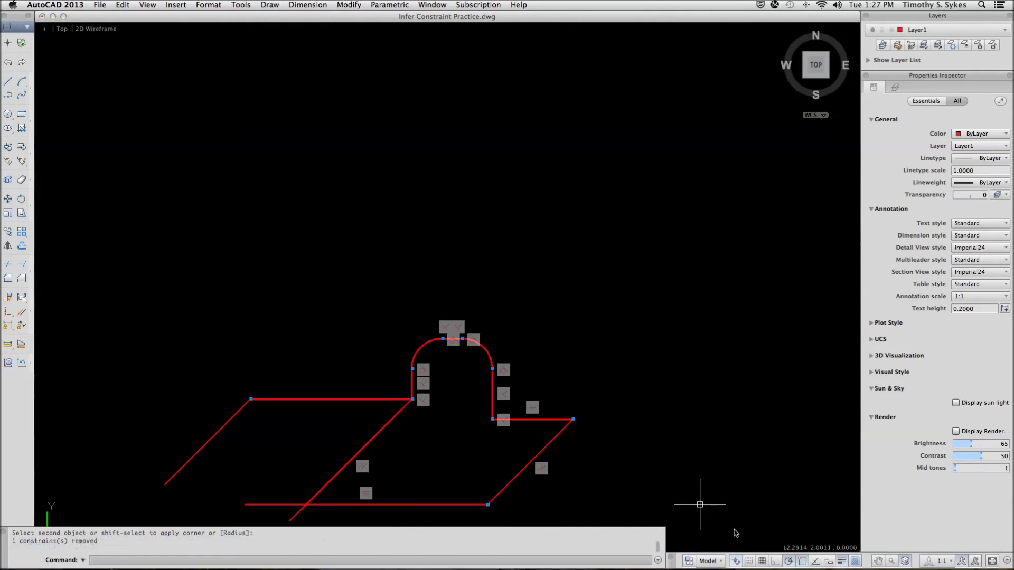